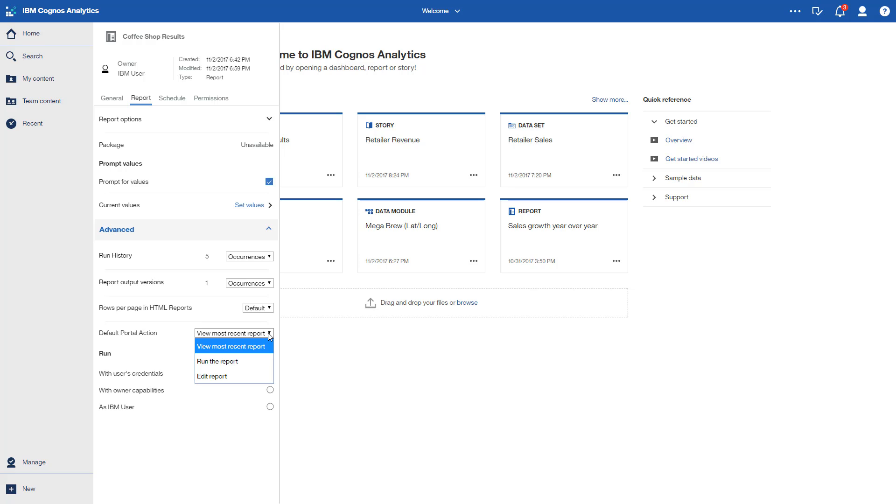
Step: Close the Coffee Shop Results properties and view the available actions for the first schedule under My schedules and subscriptions
{"action": "left_click", "coordinate": [323, 349]}
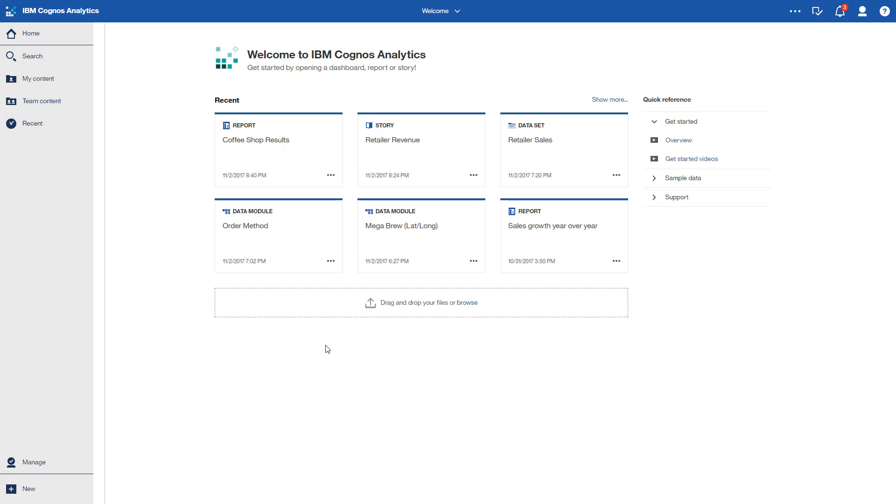
{"action": "left_click", "coordinate": [863, 11]}
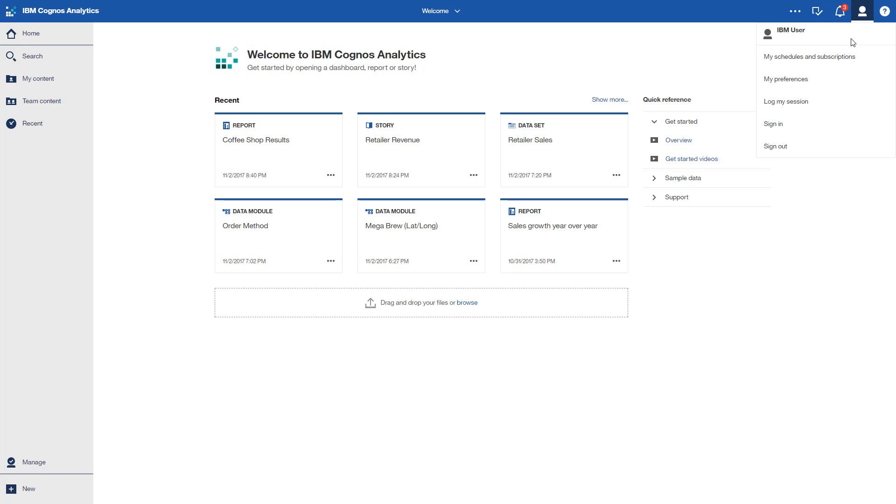
{"action": "left_click", "coordinate": [847, 55]}
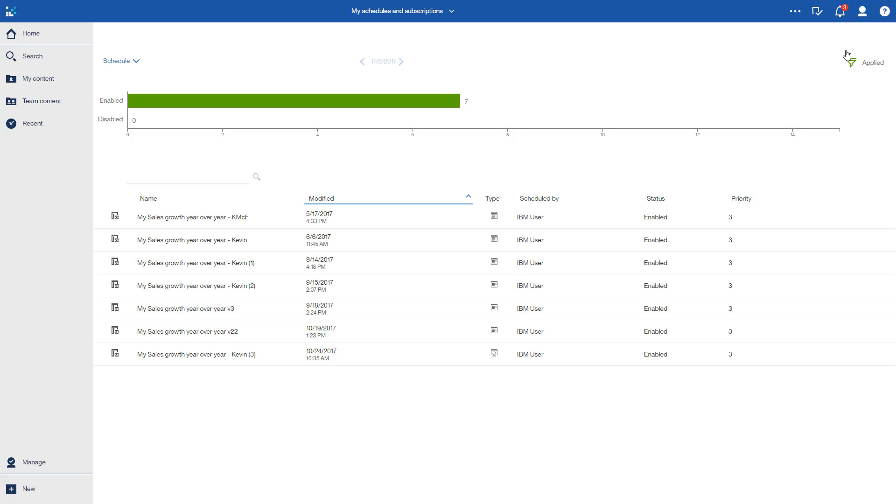
{"action": "mouse_move", "coordinate": [842, 222]}
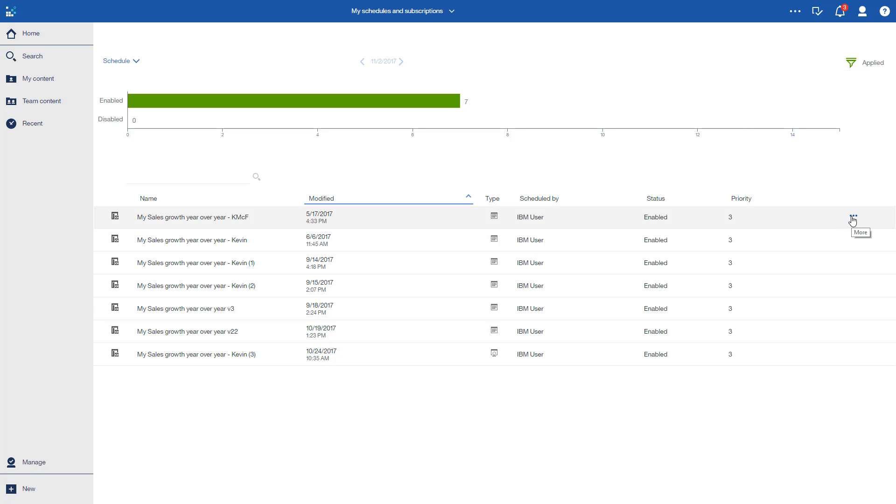
{"action": "left_click", "coordinate": [853, 218]}
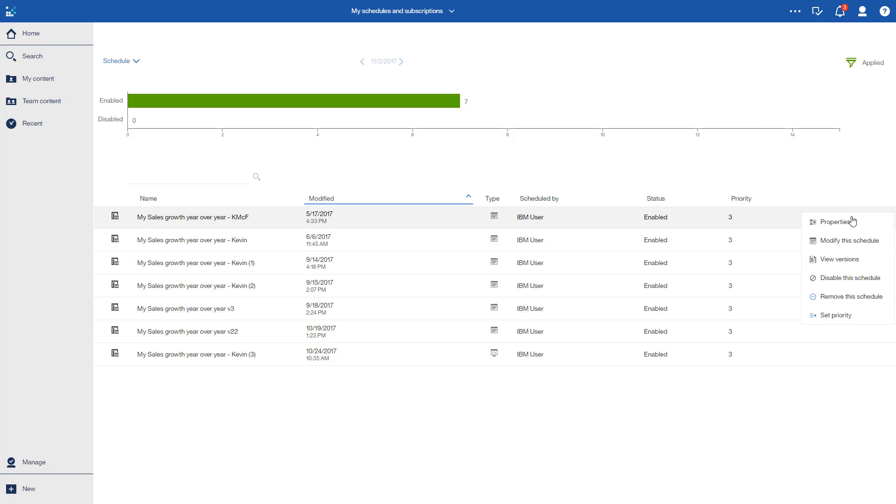
Step: Create a new data module from the GOSALESDW schema on the great_outdoors_warehouse data server
{"action": "left_click", "coordinate": [52, 492]}
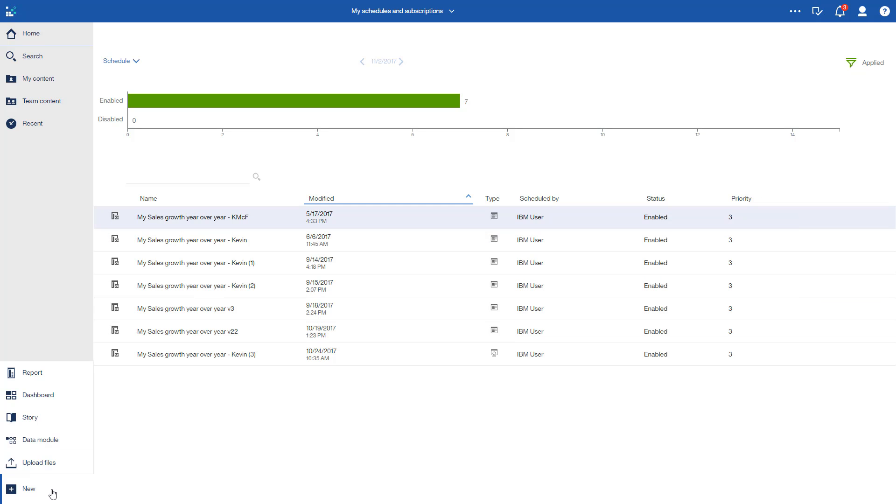
{"action": "left_click", "coordinate": [62, 444]}
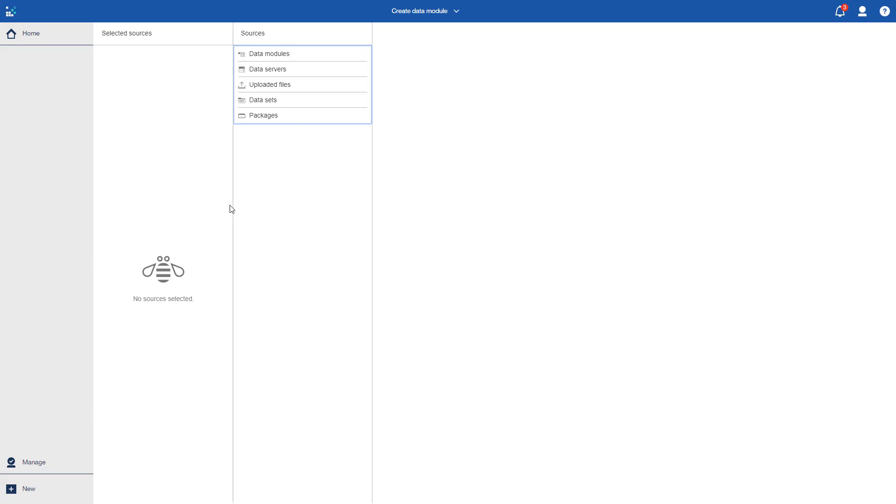
{"action": "left_click", "coordinate": [306, 74]}
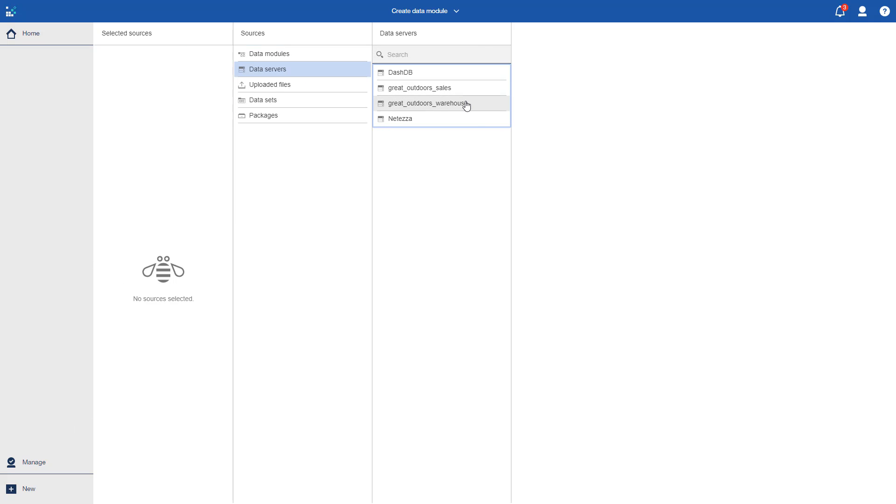
{"action": "left_click", "coordinate": [466, 106]}
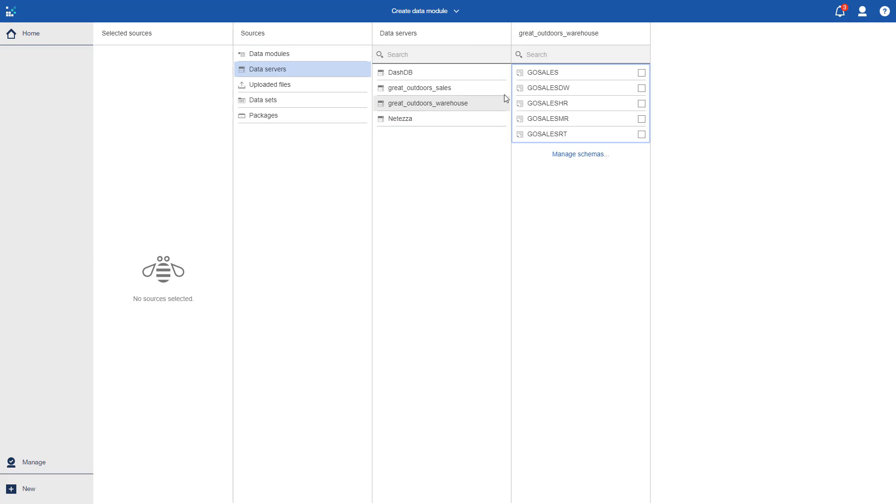
{"action": "left_click", "coordinate": [549, 88]}
{"action": "left_click", "coordinate": [202, 98]}
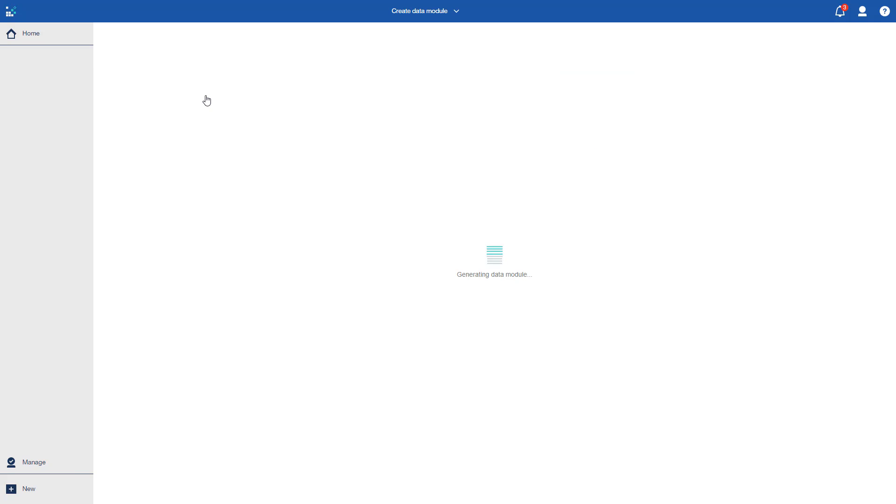
Step: Generate an intent-based proposal for the terms "order method revenue" and add it to the data module
{"action": "left_click", "coordinate": [290, 34]}
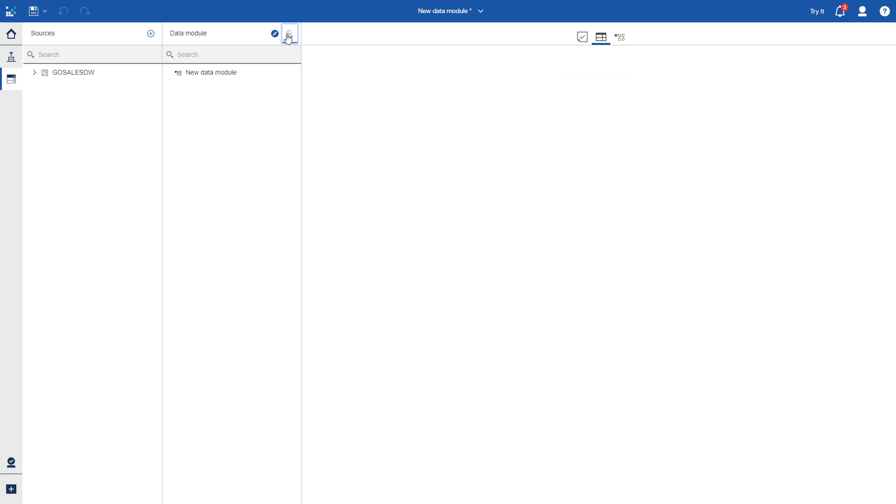
{"action": "type", "text": "order method revenue"}
{"action": "left_click", "coordinate": [416, 86]}
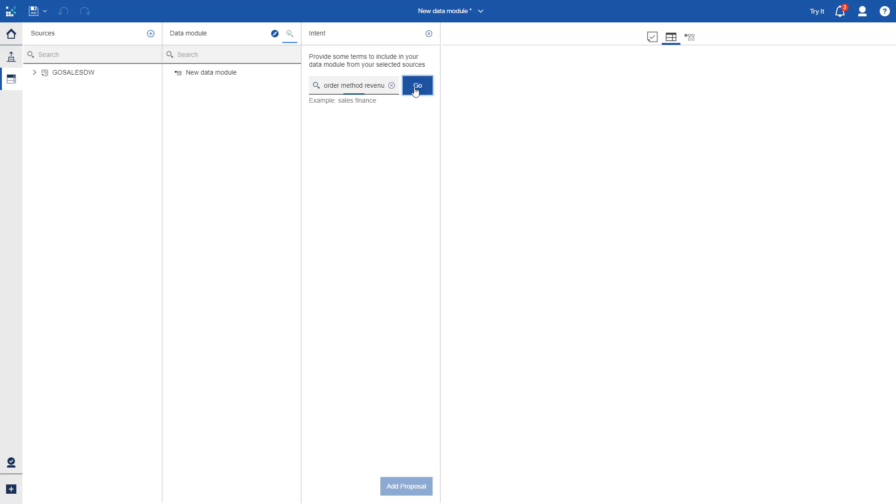
{"action": "left_click", "coordinate": [409, 490]}
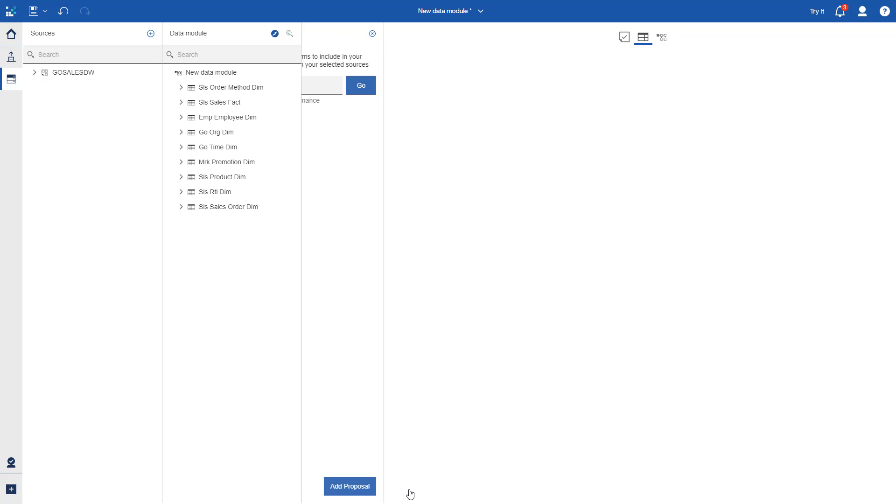
Step: Examine the relationships of Sls Order Method Dim, Sls Sales Fact and Emp Employee Dim in the data module's diagram
{"action": "left_click", "coordinate": [622, 37]}
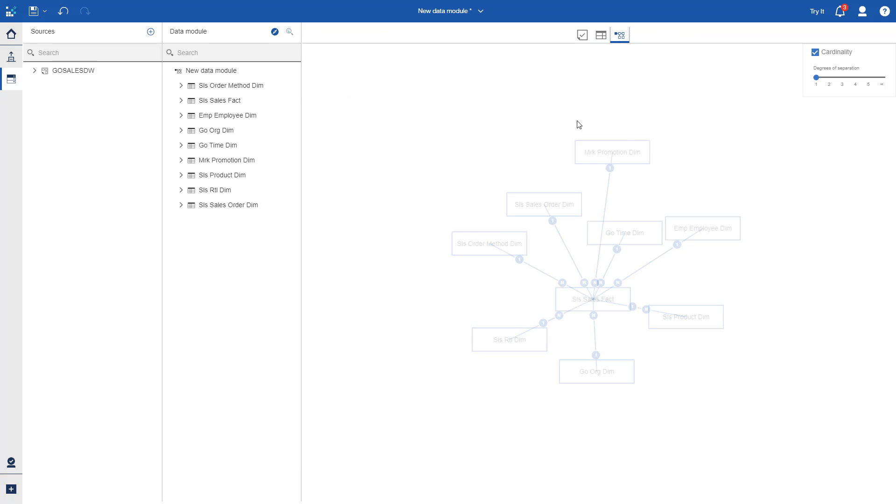
{"action": "left_click", "coordinate": [254, 91]}
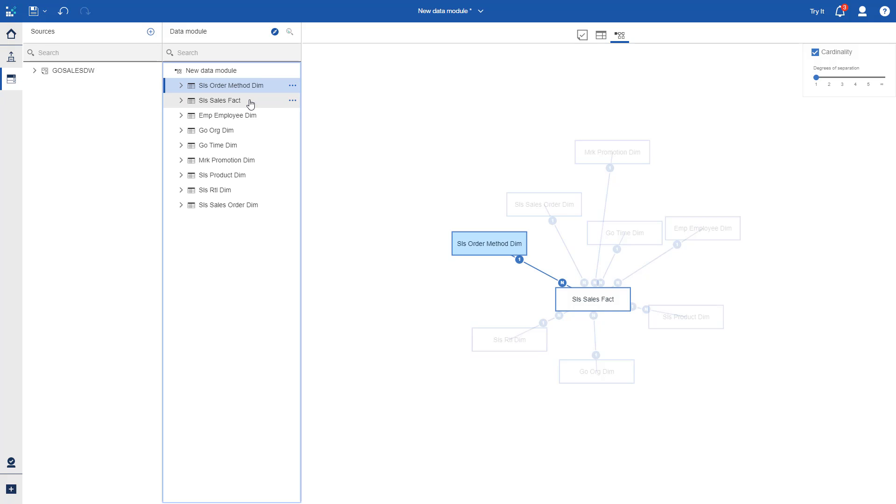
{"action": "left_click", "coordinate": [251, 103]}
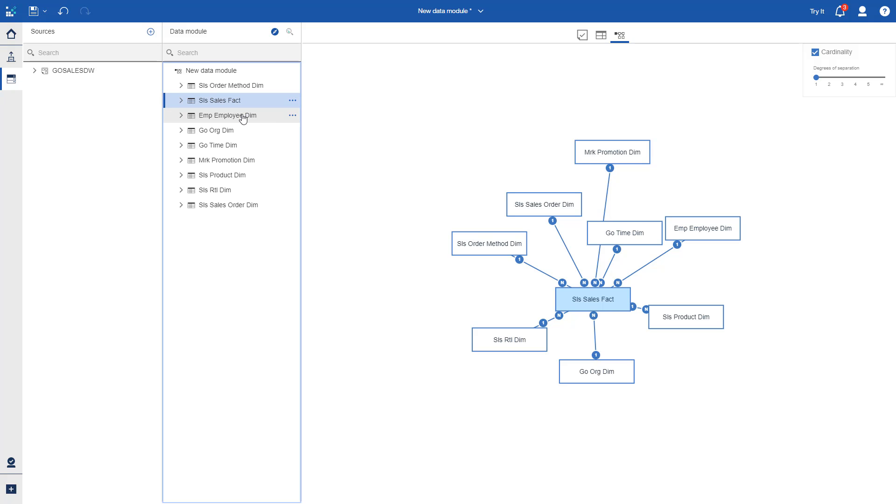
{"action": "left_click", "coordinate": [243, 120]}
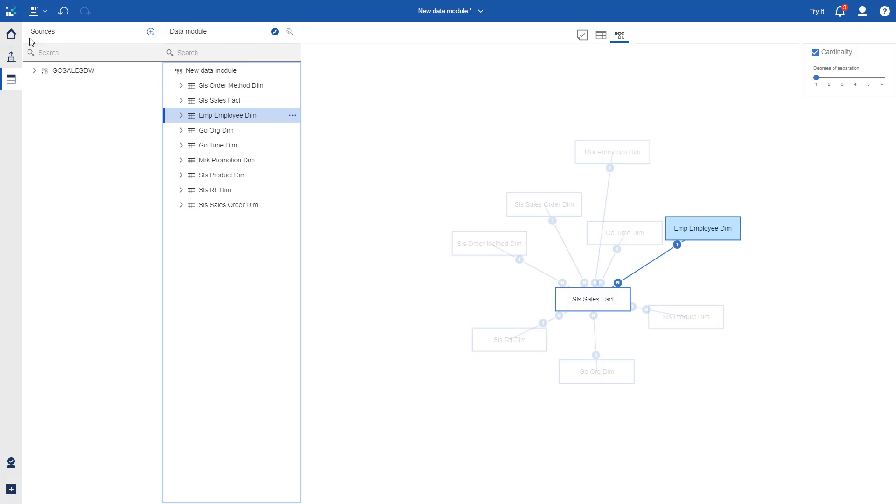
Step: Return to the home page and create a data set from the GO data warehouse (query) package in the Samples > Models team folder
{"action": "left_click", "coordinate": [12, 35]}
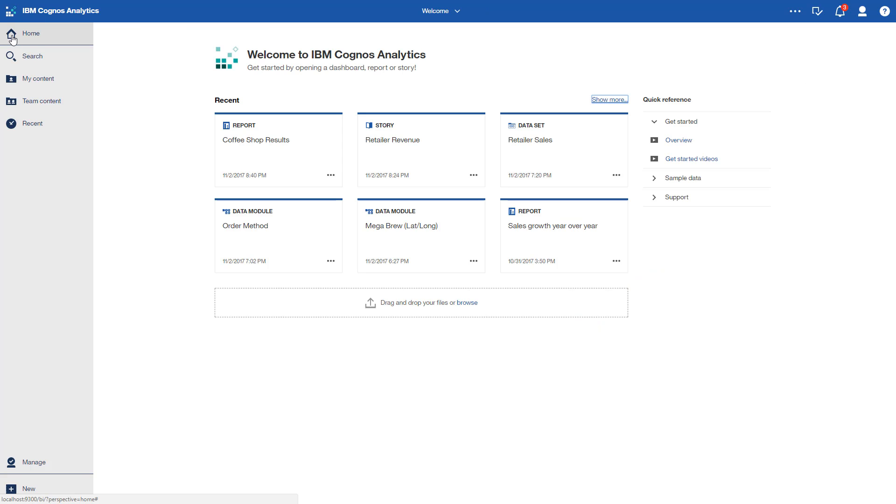
{"action": "left_click", "coordinate": [63, 109]}
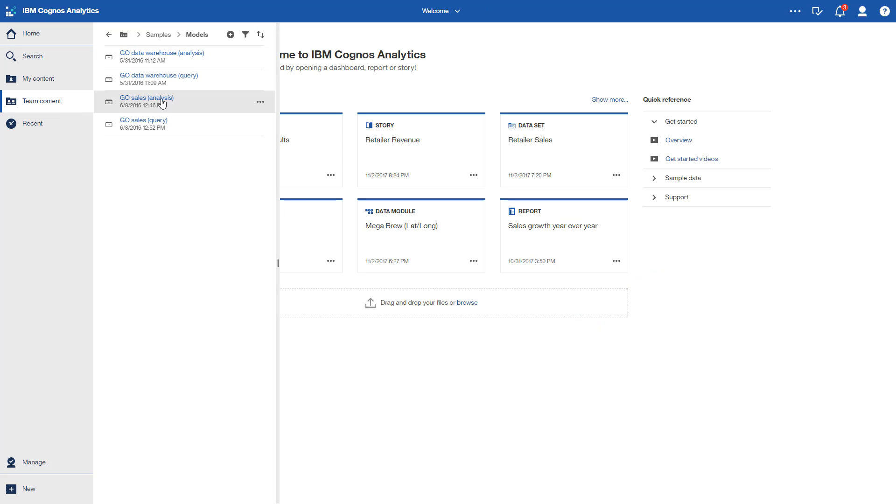
{"action": "left_click", "coordinate": [262, 80]}
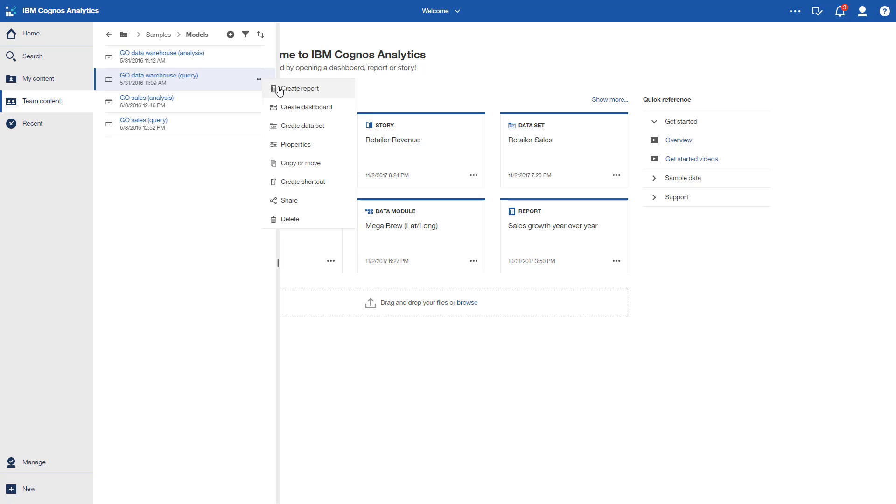
{"action": "left_click", "coordinate": [290, 129]}
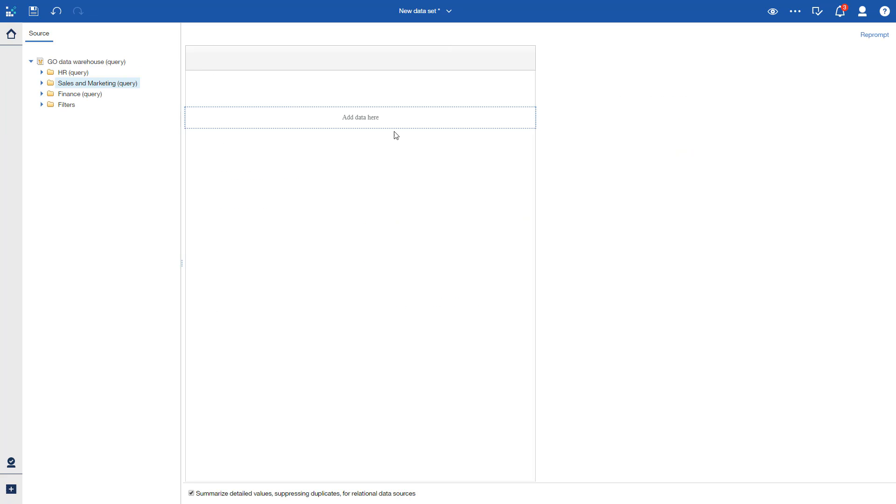
Step: Set the data set to page design view and add Sales fact from Sales and Marketing (query) > Sales (query)
{"action": "left_click", "coordinate": [779, 19]}
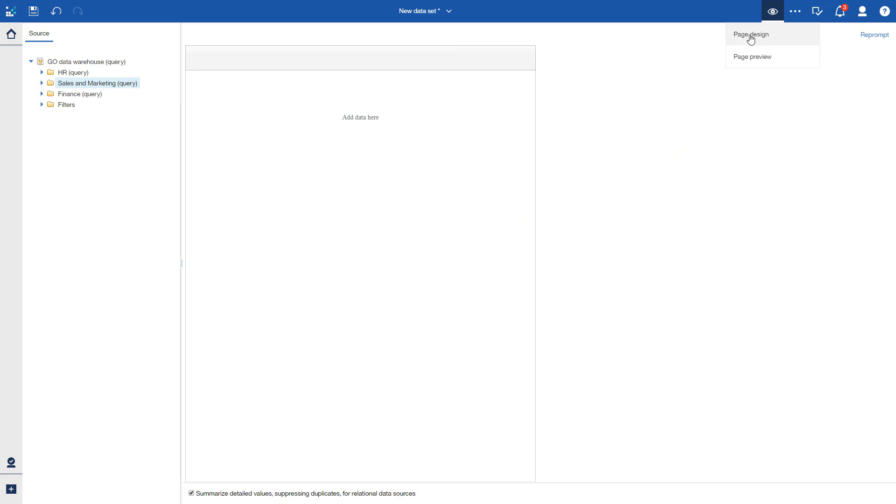
{"action": "left_click", "coordinate": [766, 36]}
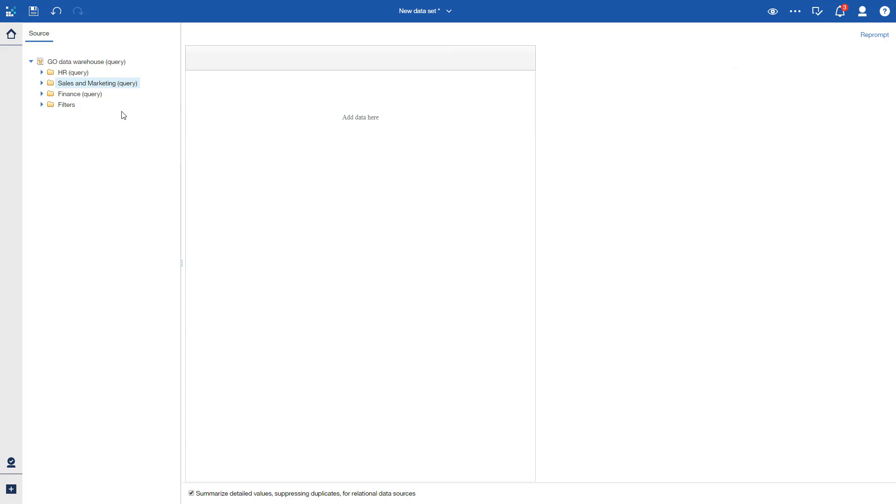
{"action": "left_click", "coordinate": [42, 83]}
{"action": "left_click", "coordinate": [52, 201]}
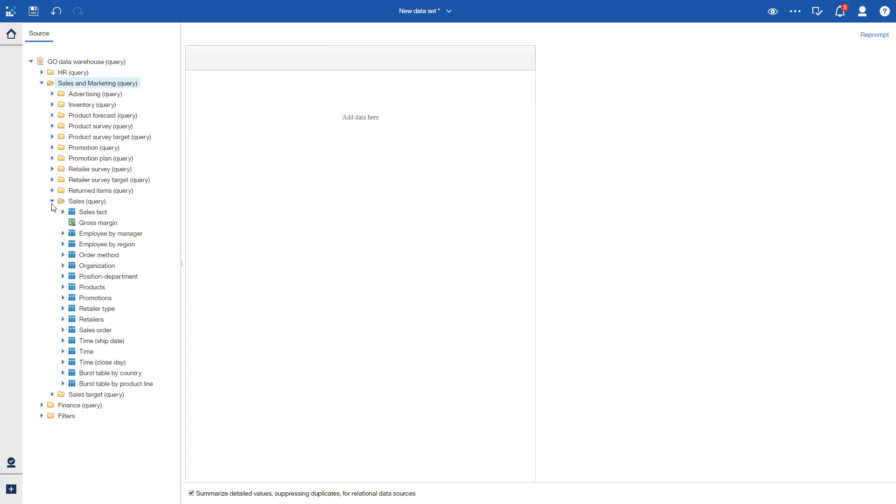
{"action": "left_click_drag", "start_coordinate": [93, 212], "coordinate": [259, 168]}
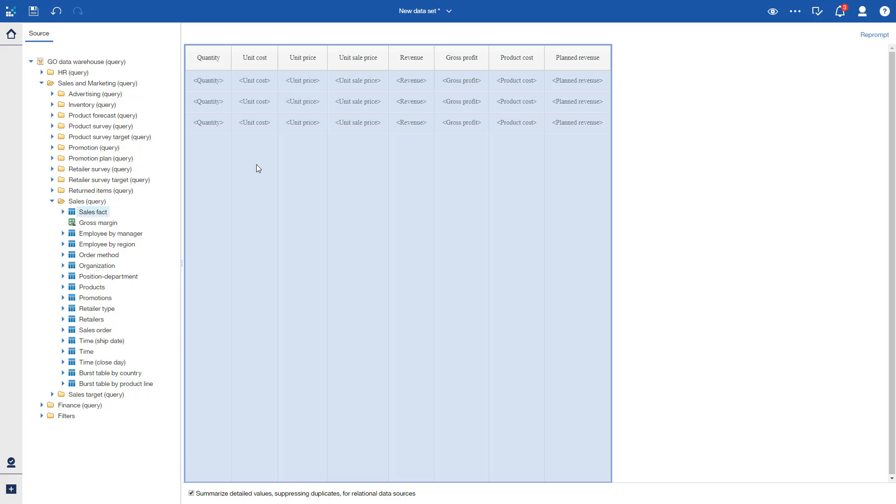
Step: Create a report from the Mega Brew (Lat/Long) data module with the 2 columns template and view its run formats
{"action": "left_click", "coordinate": [13, 41]}
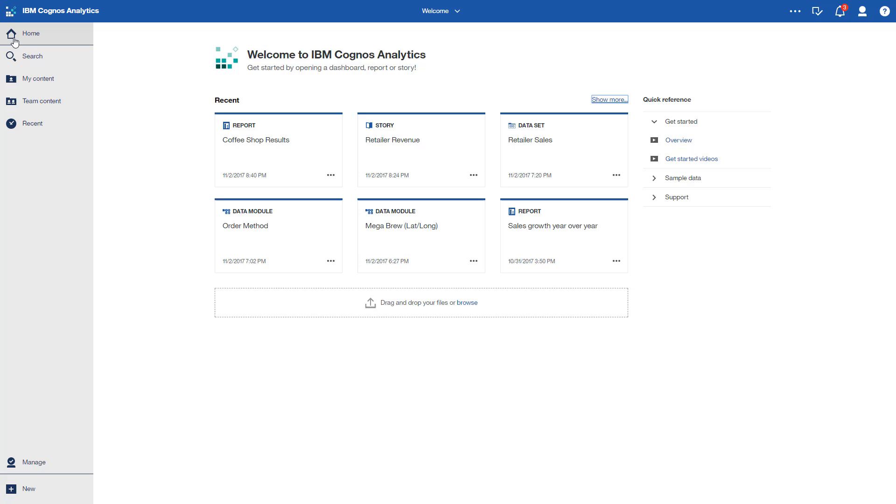
{"action": "left_click", "coordinate": [473, 262]}
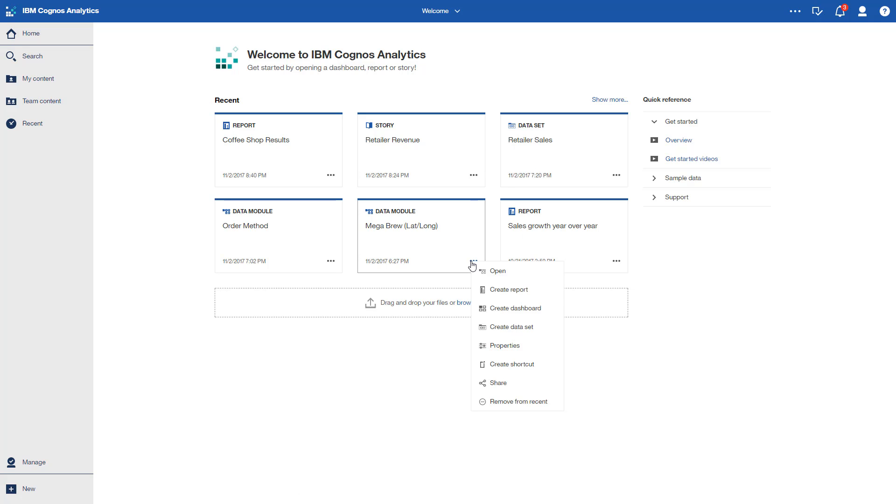
{"action": "left_click", "coordinate": [496, 294]}
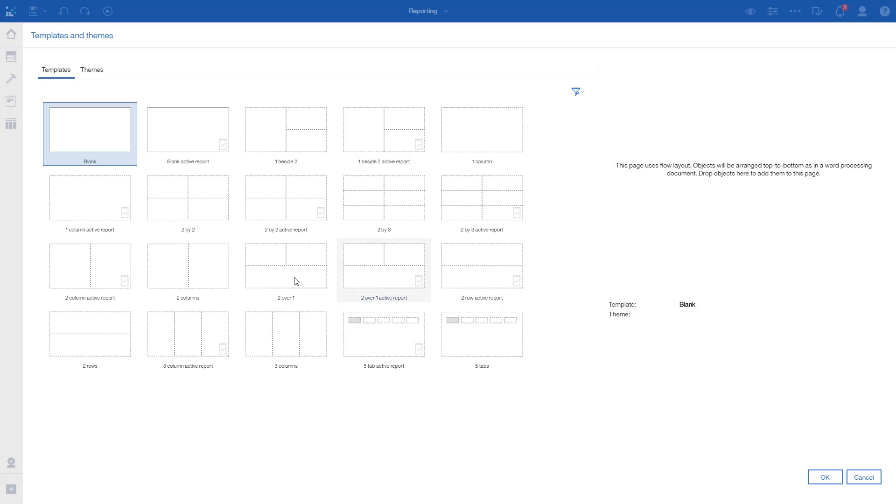
{"action": "double_click", "coordinate": [220, 267]}
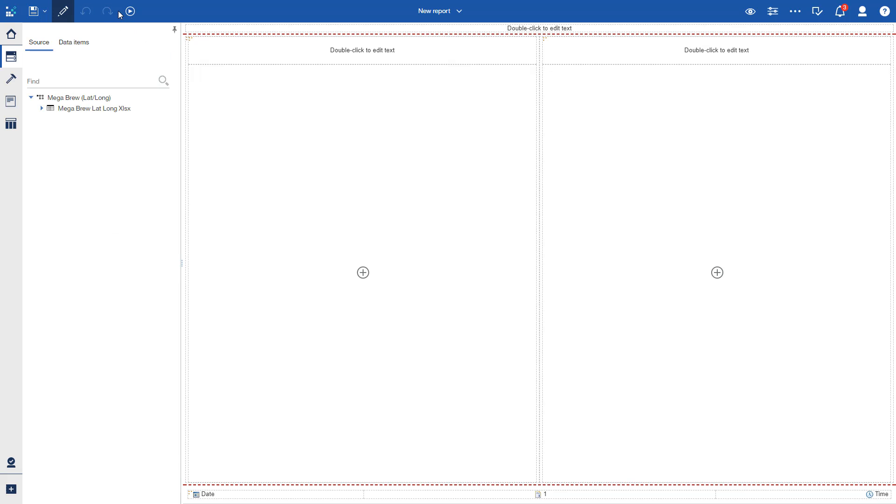
{"action": "left_click", "coordinate": [129, 11]}
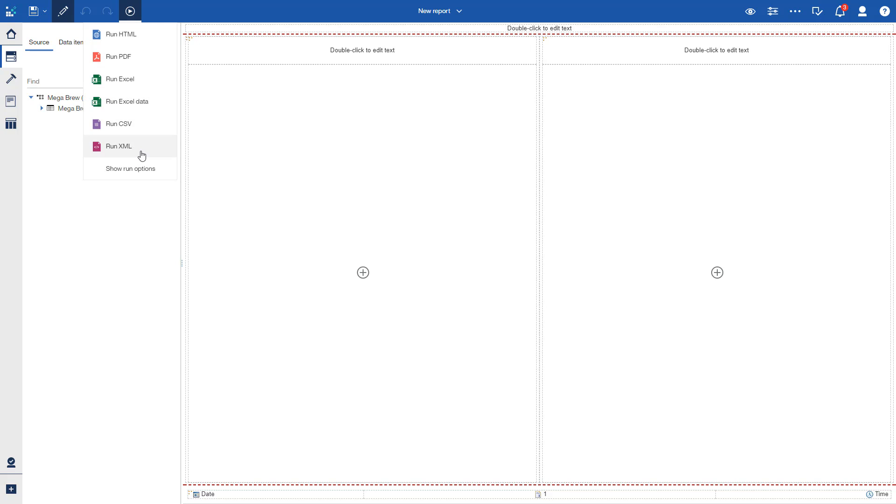
Step: Search the toolbox for "image", insert an Image object in the report's right column, and view the gallery without choosing a picture
{"action": "left_click", "coordinate": [11, 79]}
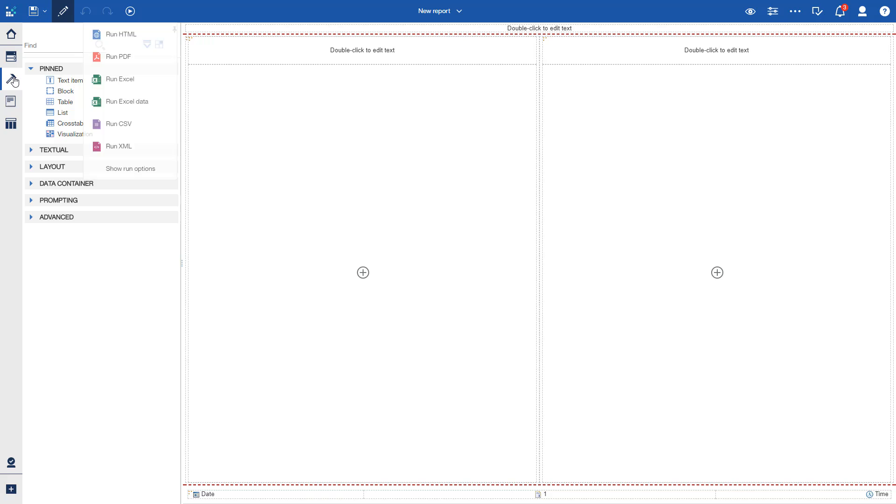
{"action": "left_click", "coordinate": [47, 47]}
{"action": "type", "text": "image"}
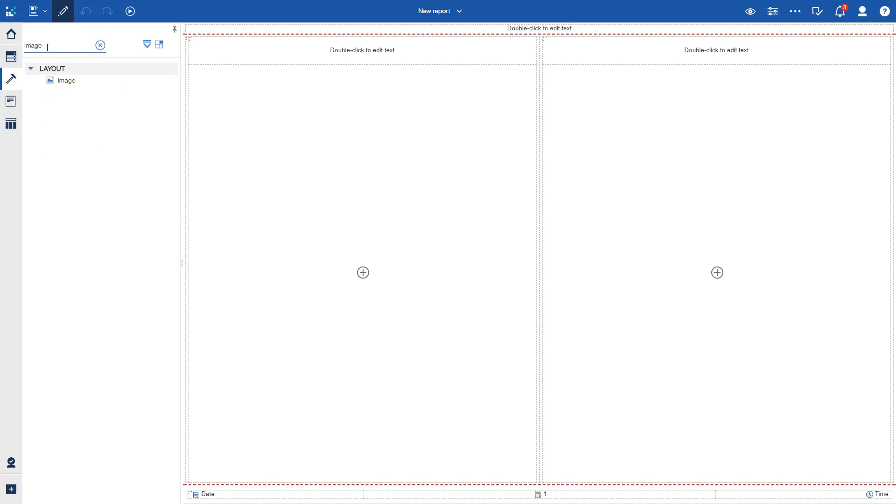
{"action": "left_click_drag", "start_coordinate": [65, 80], "coordinate": [660, 169]}
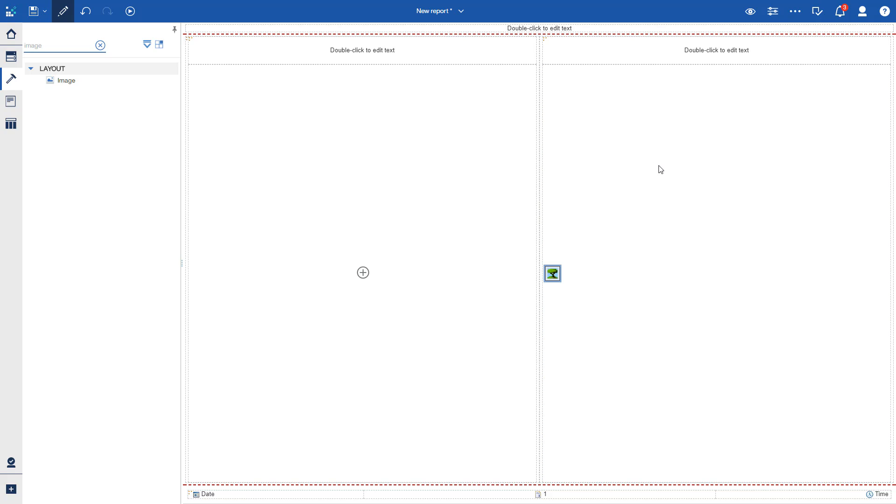
{"action": "double_click", "coordinate": [557, 275]}
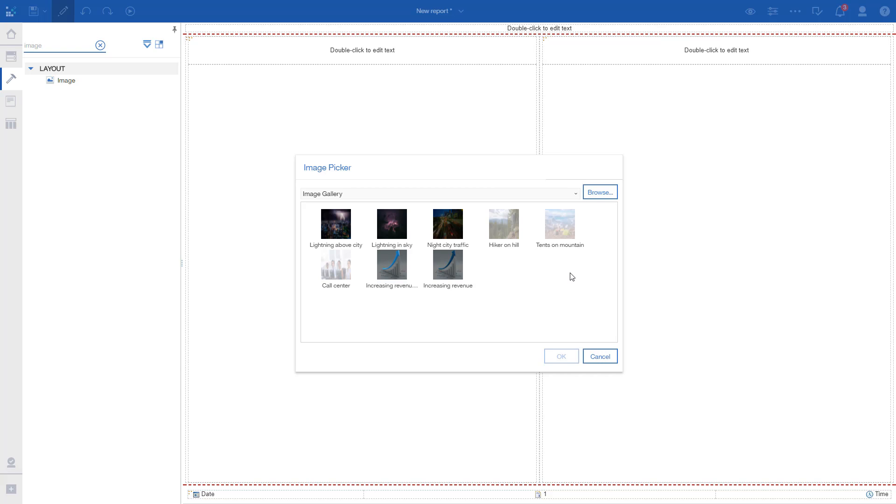
{"action": "left_click", "coordinate": [600, 357]}
Step: Insert a Map visualization in the report's left column and set its data layer to Latitude/Longitude
{"action": "left_click", "coordinate": [363, 272]}
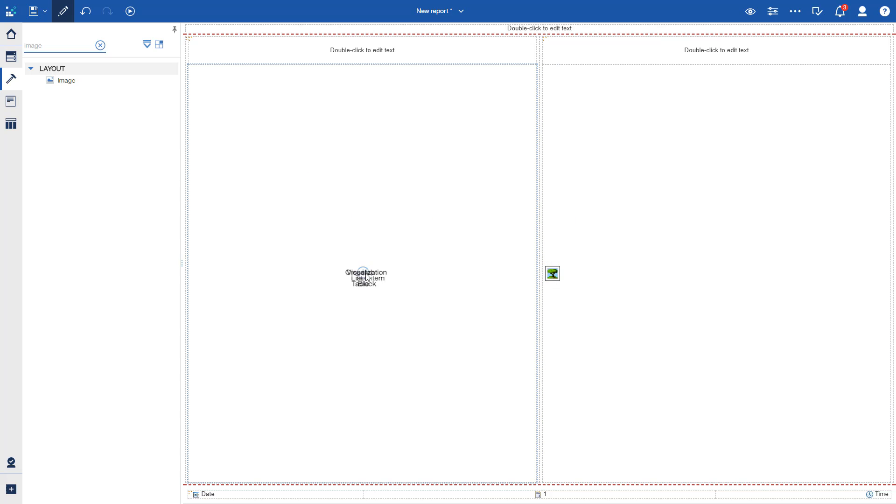
{"action": "left_click", "coordinate": [385, 240]}
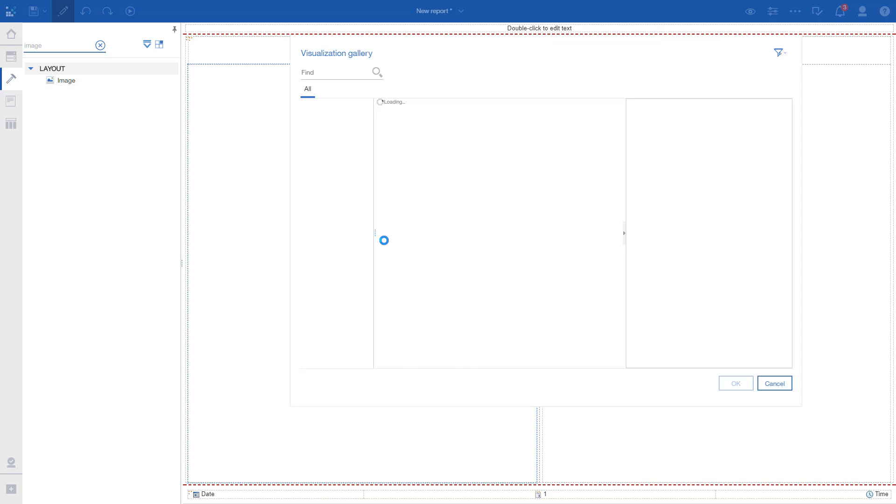
{"action": "left_click", "coordinate": [326, 246]}
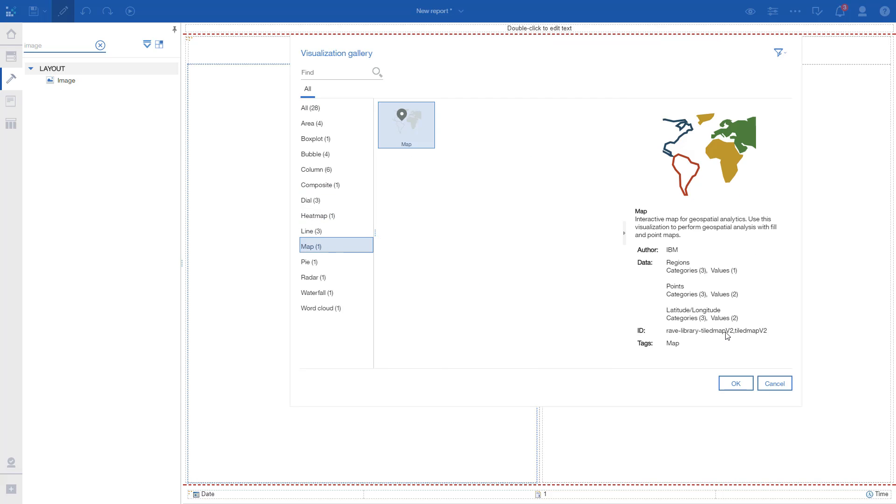
{"action": "left_click", "coordinate": [744, 386]}
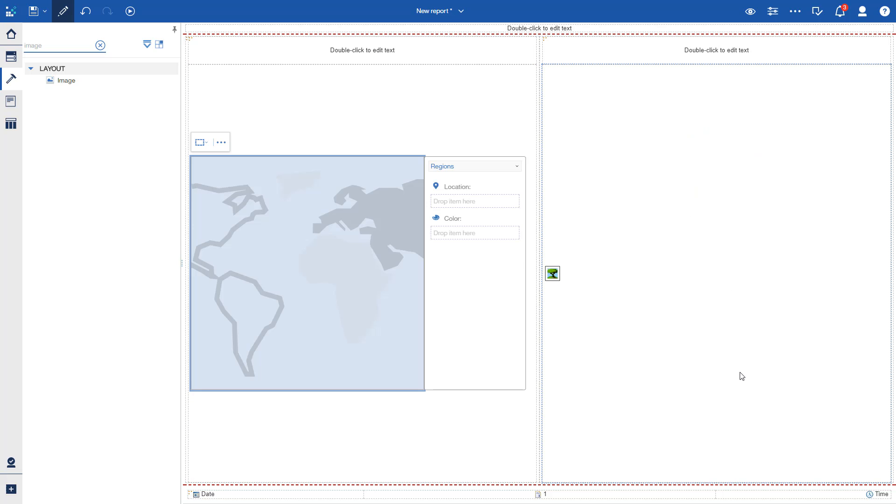
{"action": "left_click", "coordinate": [462, 167]}
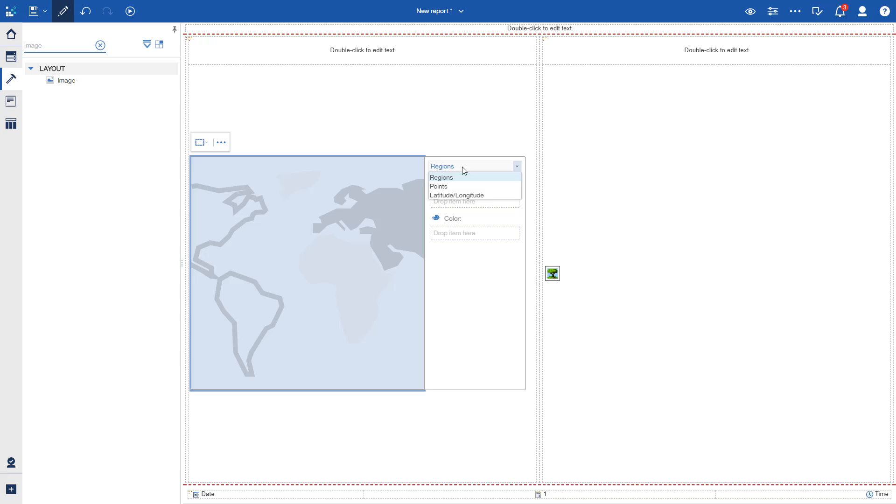
{"action": "left_click", "coordinate": [463, 195]}
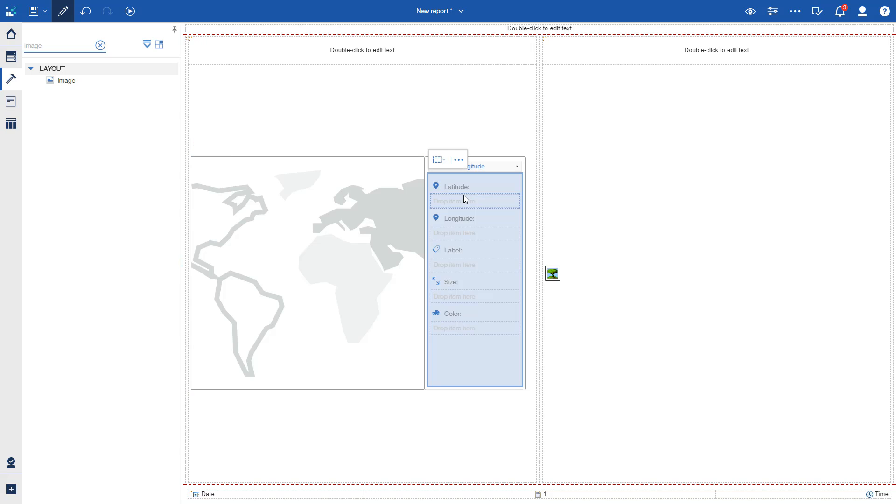
Step: From Mega Brew Lat Long Xlsx, assign Latitude and Longitude to the map's matching fields and Profit to its Color
{"action": "left_click", "coordinate": [11, 56]}
{"action": "left_click", "coordinate": [11, 57]}
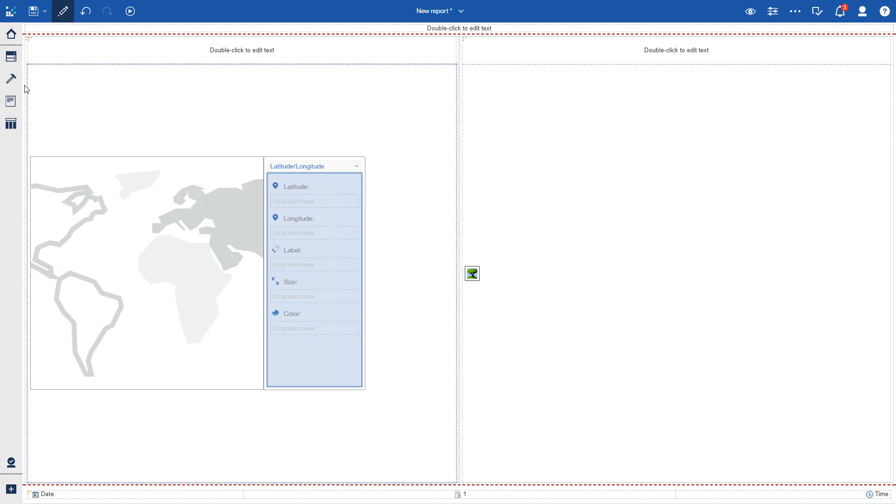
{"action": "left_click", "coordinate": [11, 57]}
{"action": "left_click", "coordinate": [42, 109]}
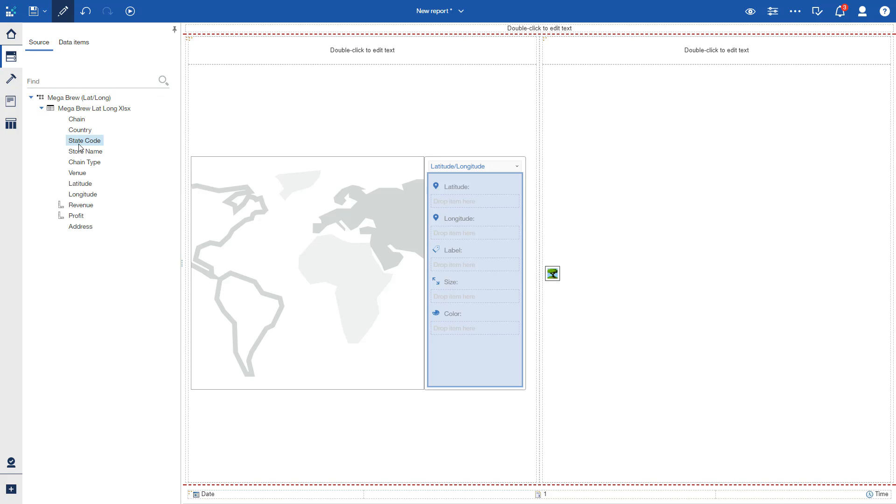
{"action": "left_click_drag", "start_coordinate": [80, 183], "coordinate": [452, 235]}
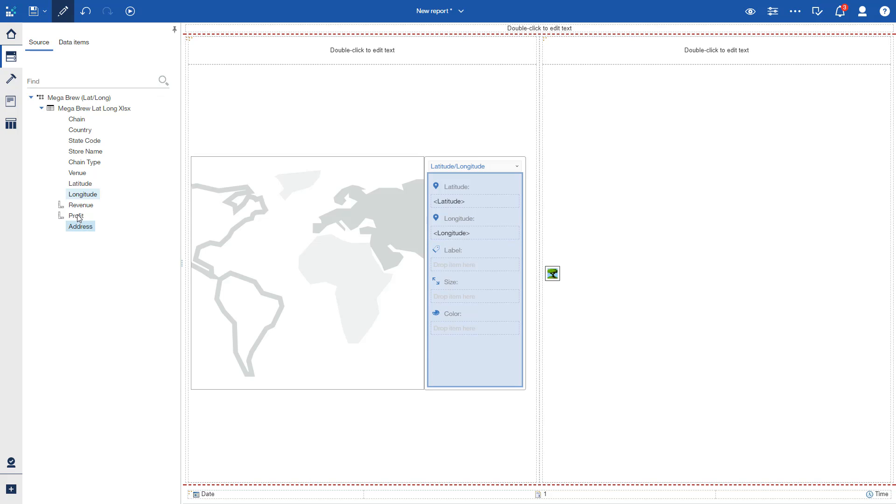
{"action": "left_click_drag", "start_coordinate": [76, 216], "coordinate": [469, 329]}
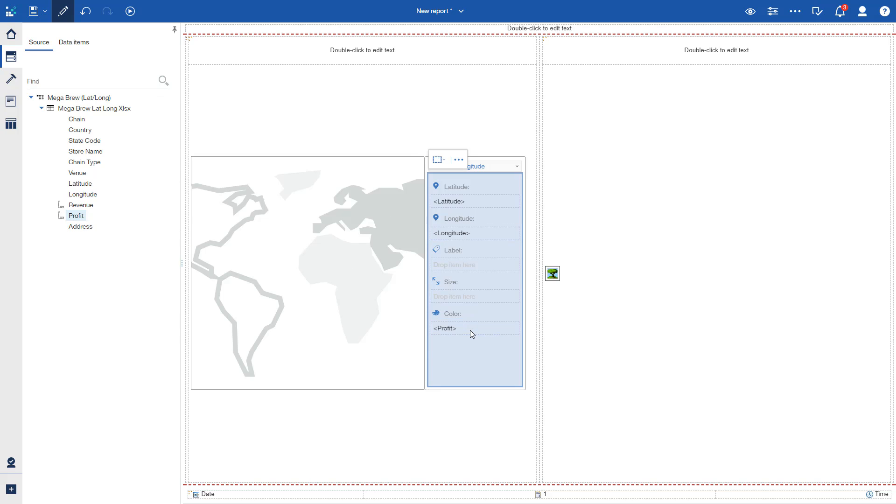
Step: Show the report in page preview and examine the profit points around the central United States on the map
{"action": "left_click", "coordinate": [752, 12]}
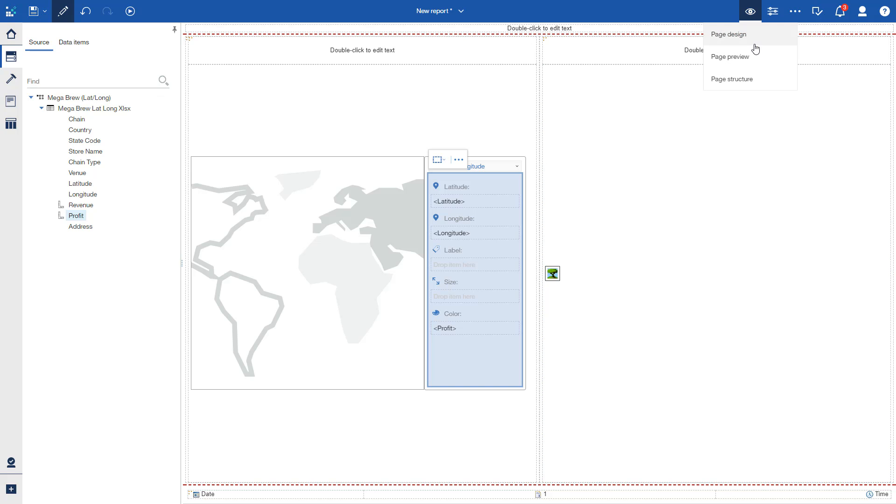
{"action": "left_click", "coordinate": [753, 57]}
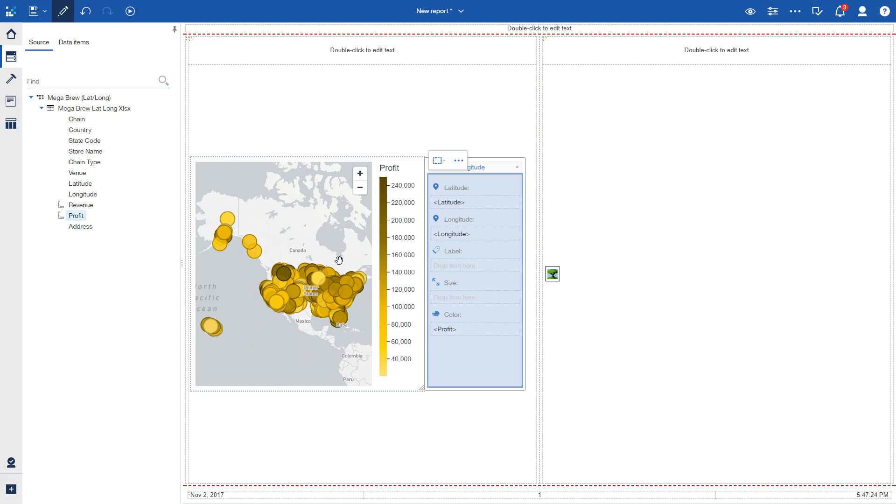
{"action": "scroll", "coordinate": [318, 289], "scroll_direction": "up", "scroll_amount": 1}
{"action": "scroll", "coordinate": [317, 290], "scroll_direction": "up", "scroll_amount": 3}
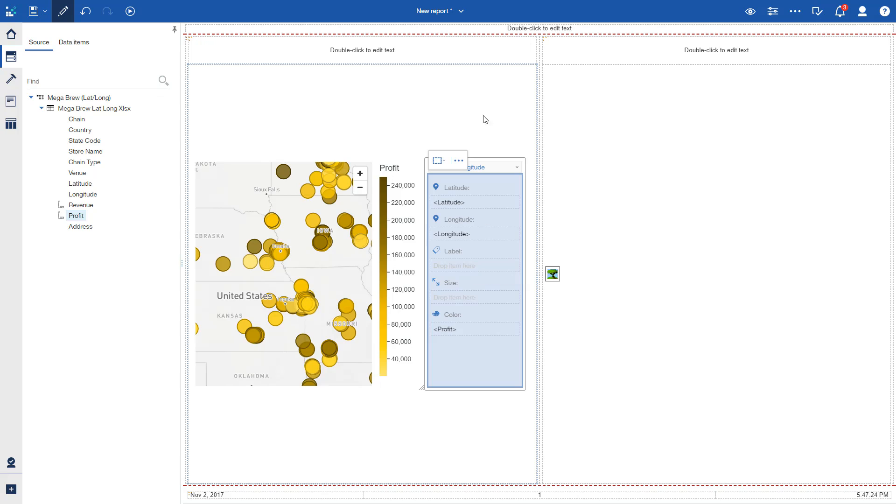
Step: Switch to the Retailer Revenue story and add Product type with Revenue to scene 5's large cell and Product line to the cell beside it
{"action": "left_click", "coordinate": [436, 15]}
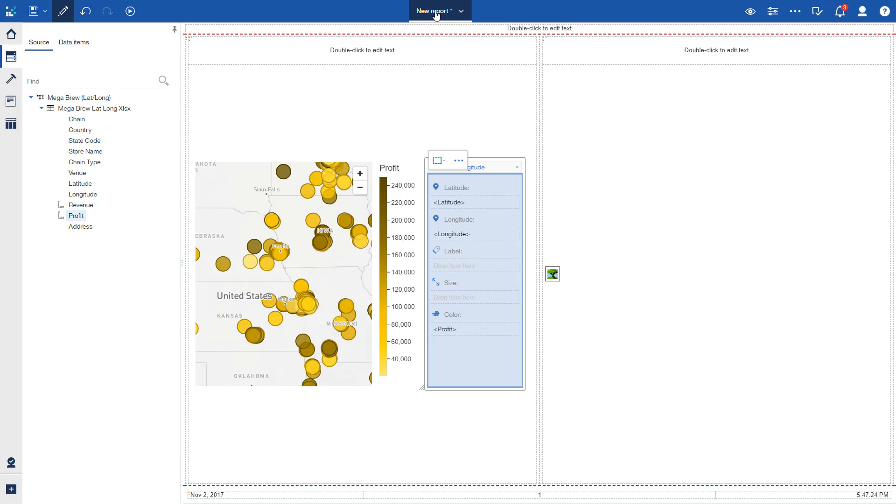
{"action": "left_click", "coordinate": [429, 66]}
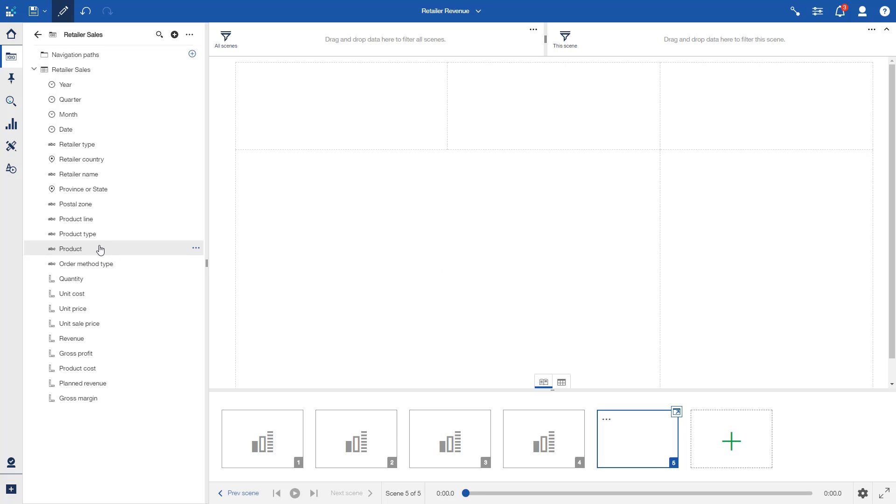
{"action": "left_click", "coordinate": [92, 235]}
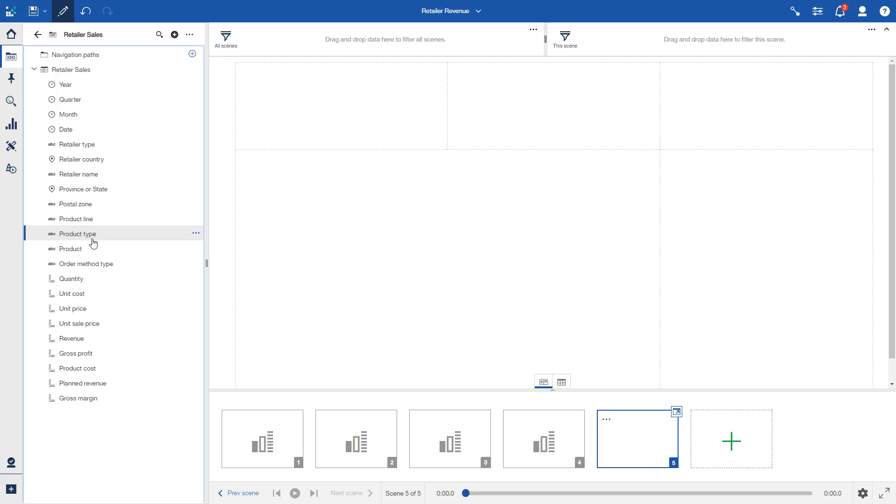
{"action": "left_click", "coordinate": [80, 338], "text": "ctrl"}
{"action": "left_click_drag", "start_coordinate": [80, 337], "coordinate": [448, 282]}
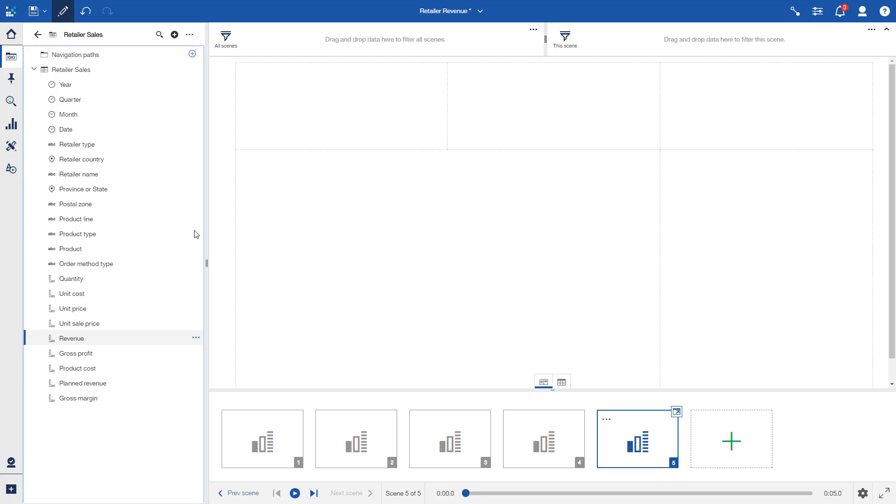
{"action": "left_click_drag", "start_coordinate": [84, 221], "coordinate": [765, 283]}
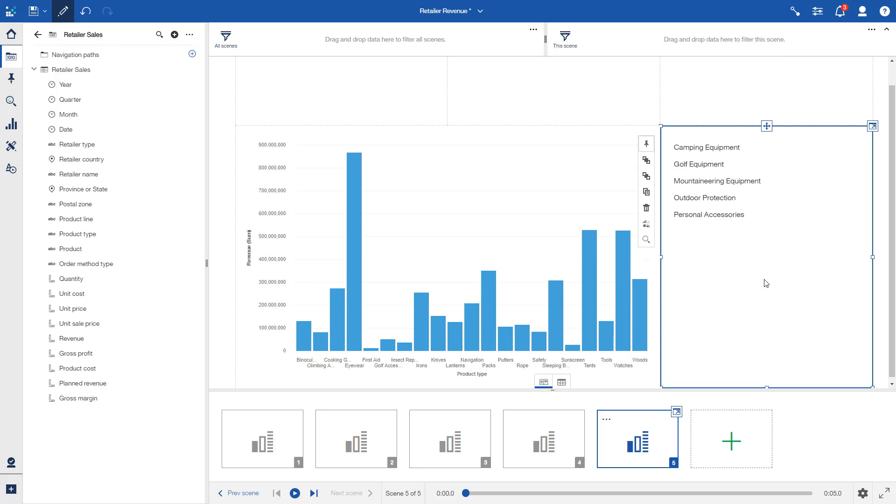
Step: Add a Camping Equipment highlight to the Product line hierarchy at about 0:02 on scene 5's timeline, and play the scene to check the chart's filter
{"action": "left_click", "coordinate": [677, 411]}
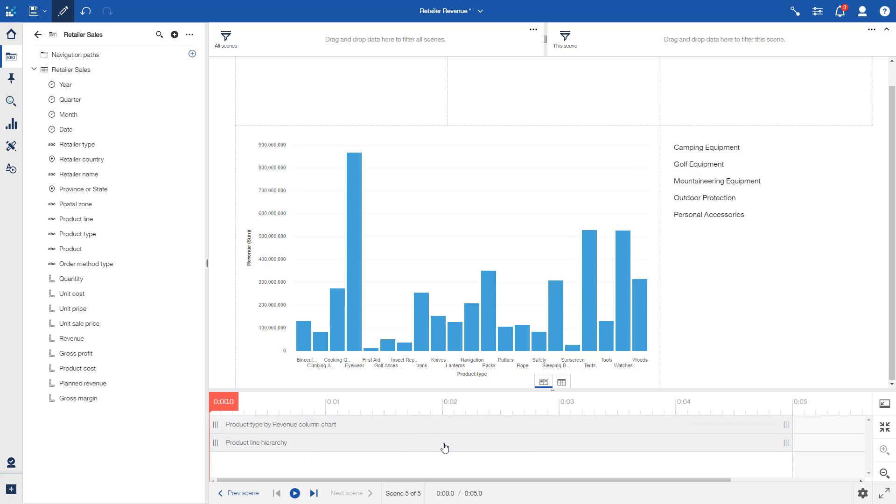
{"action": "left_click", "coordinate": [444, 447]}
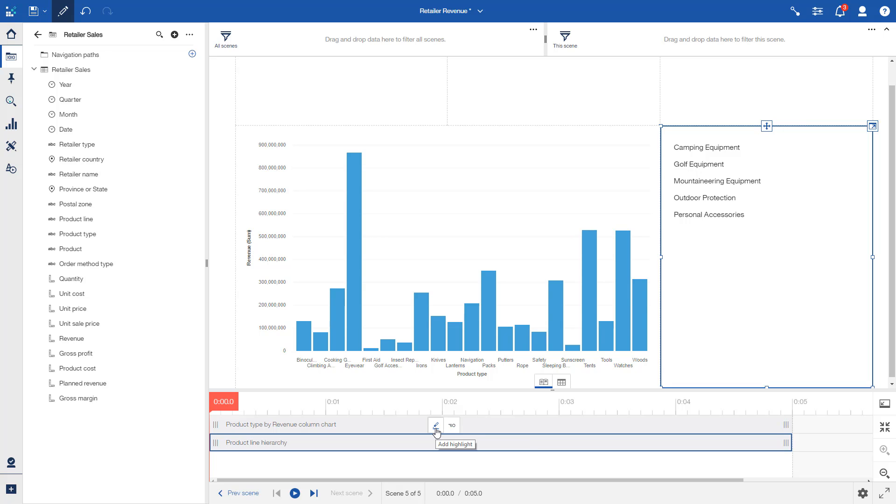
{"action": "left_click", "coordinate": [436, 431]}
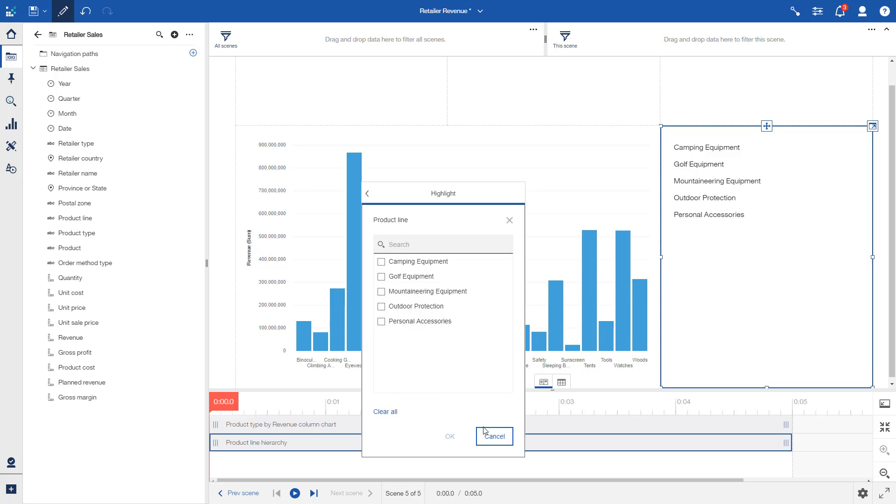
{"action": "left_click", "coordinate": [413, 261]}
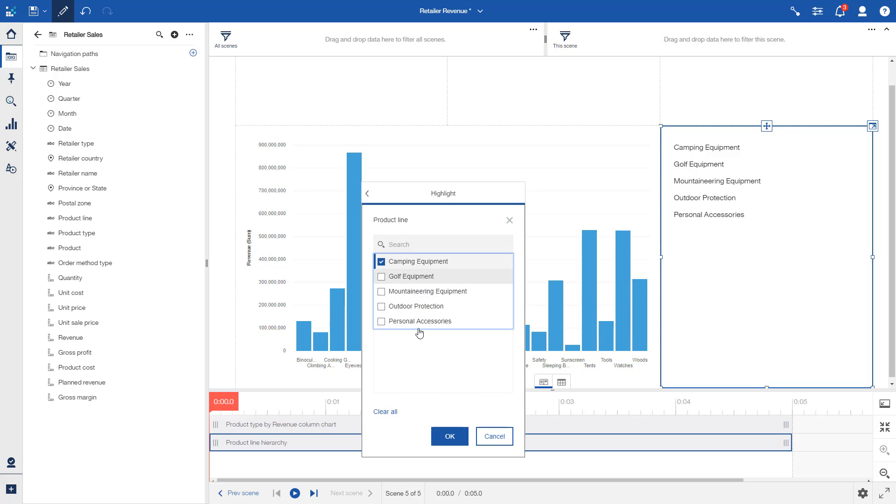
{"action": "left_click", "coordinate": [448, 437]}
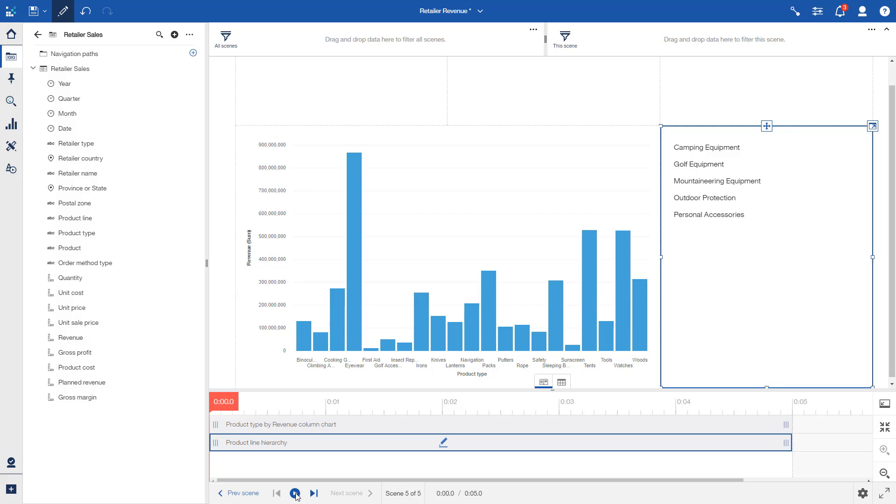
{"action": "left_click", "coordinate": [295, 493]}
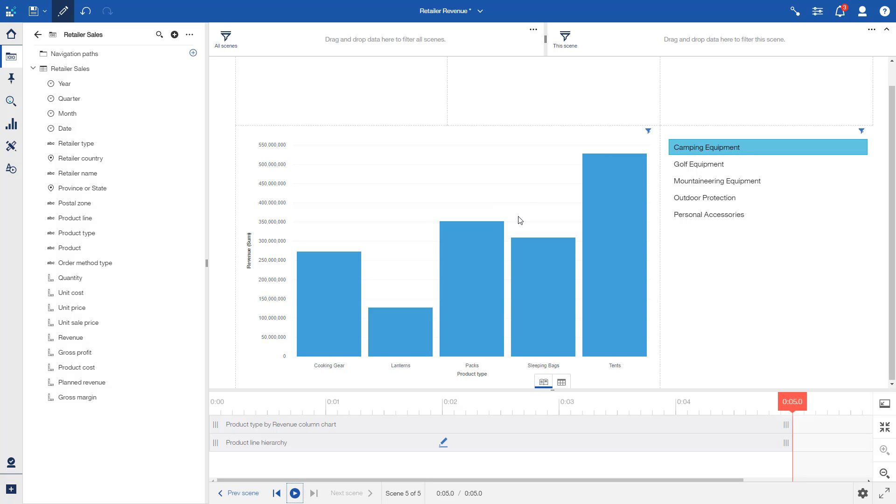
{"action": "mouse_move", "coordinate": [649, 135]}
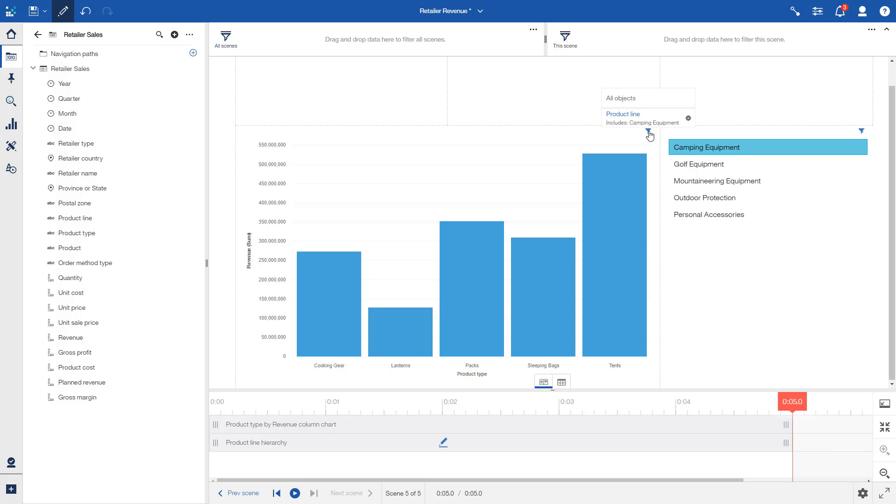
Step: Enable Play all scenes and Loop for the story playback and close scene 5's timeline
{"action": "left_click", "coordinate": [862, 495]}
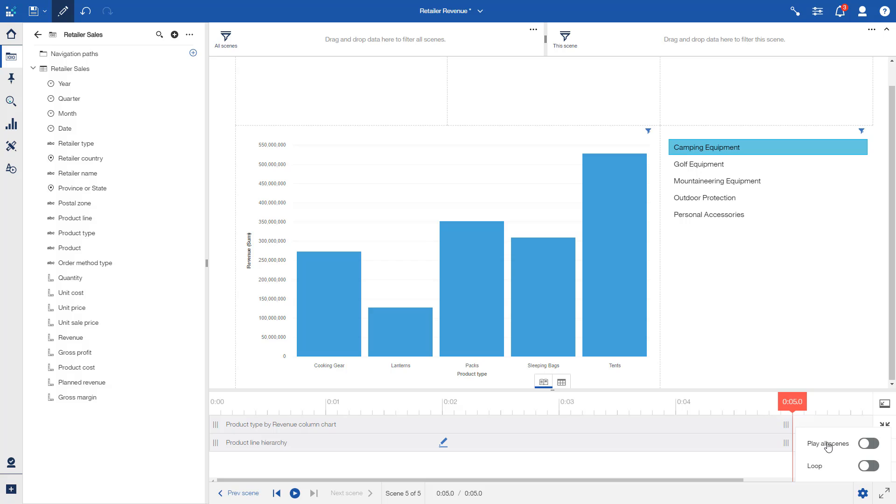
{"action": "left_click", "coordinate": [828, 447]}
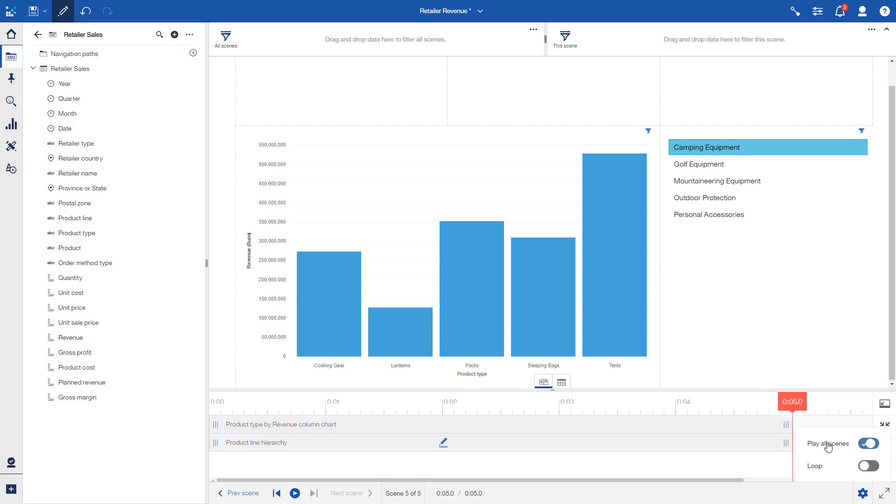
{"action": "left_click", "coordinate": [819, 468]}
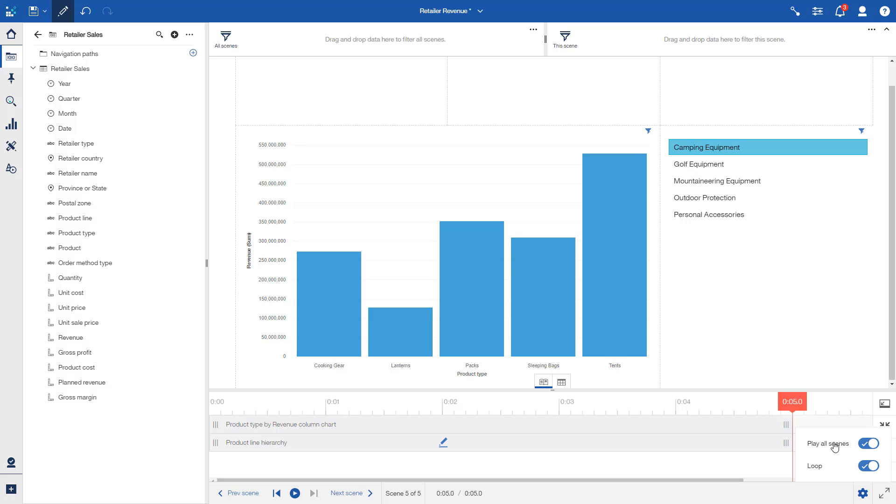
{"action": "left_click", "coordinate": [887, 405]}
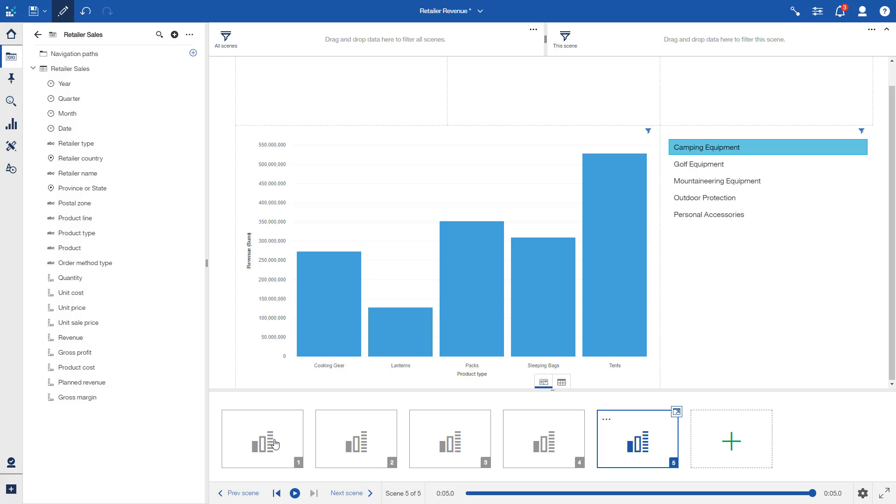
Step: Play the story full screen from scene 1, inspect the Department Store revenue bar, and pause the looped playback on scene 2
{"action": "left_click", "coordinate": [274, 443]}
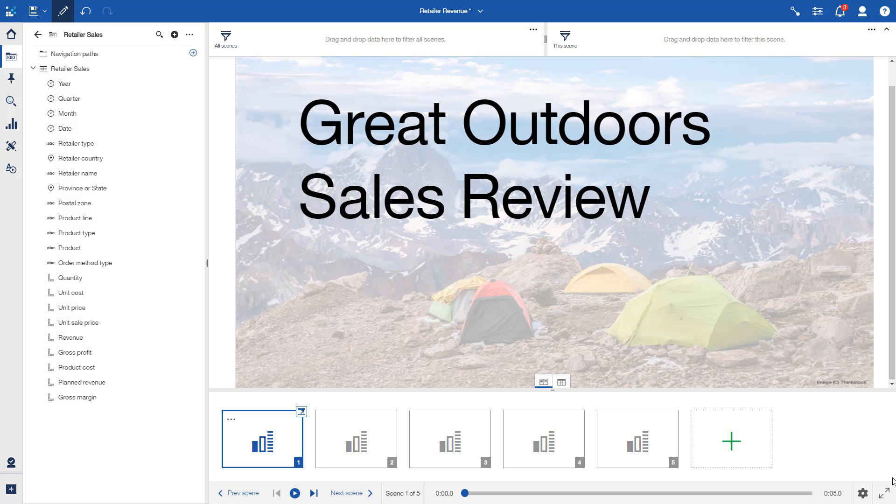
{"action": "left_click", "coordinate": [885, 496]}
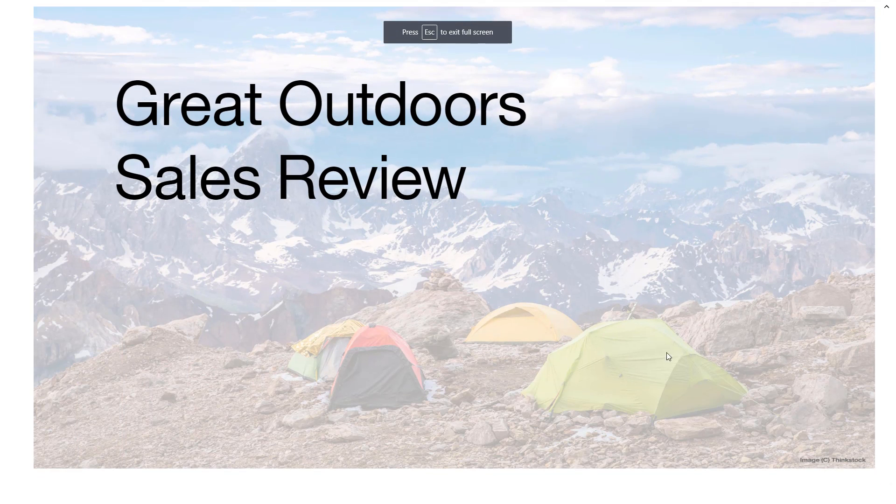
{"action": "left_click", "coordinate": [85, 493]}
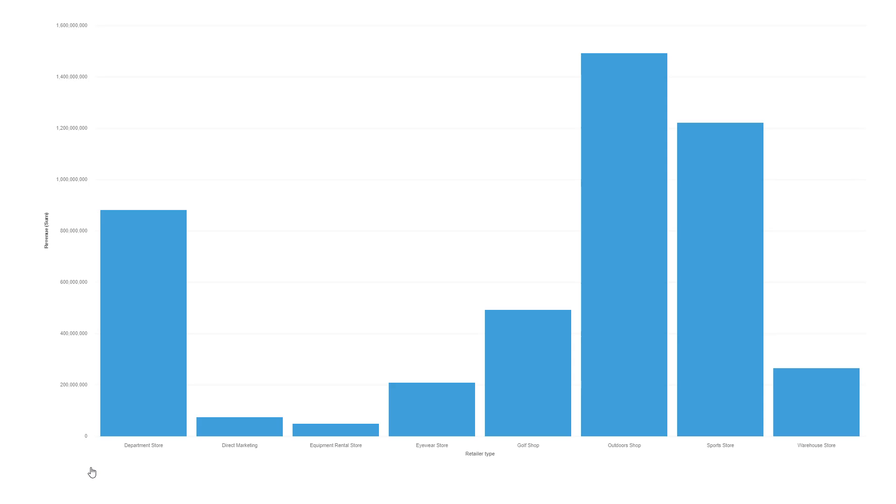
{"action": "mouse_move", "coordinate": [147, 342]}
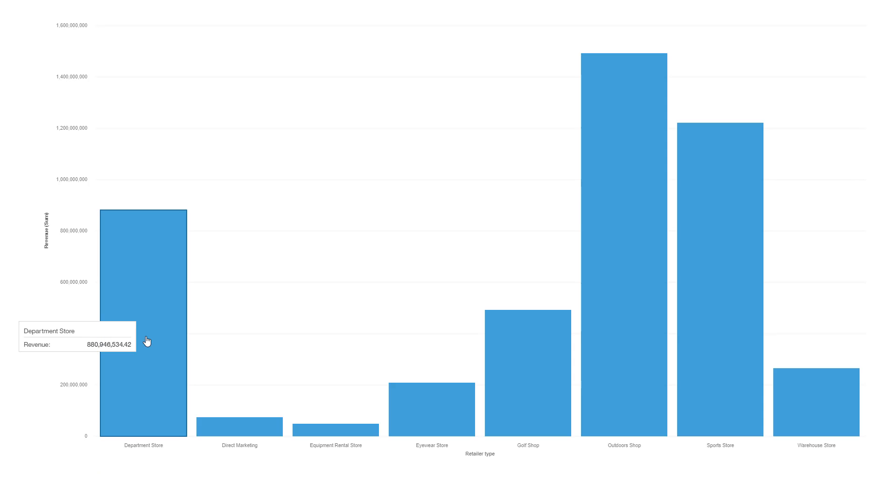
{"action": "double_click", "coordinate": [147, 341]}
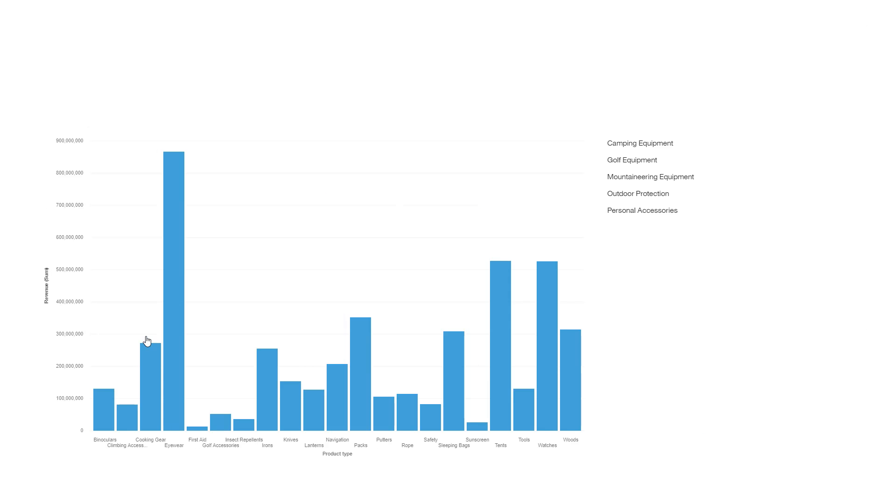
{"action": "left_click", "coordinate": [147, 341]}
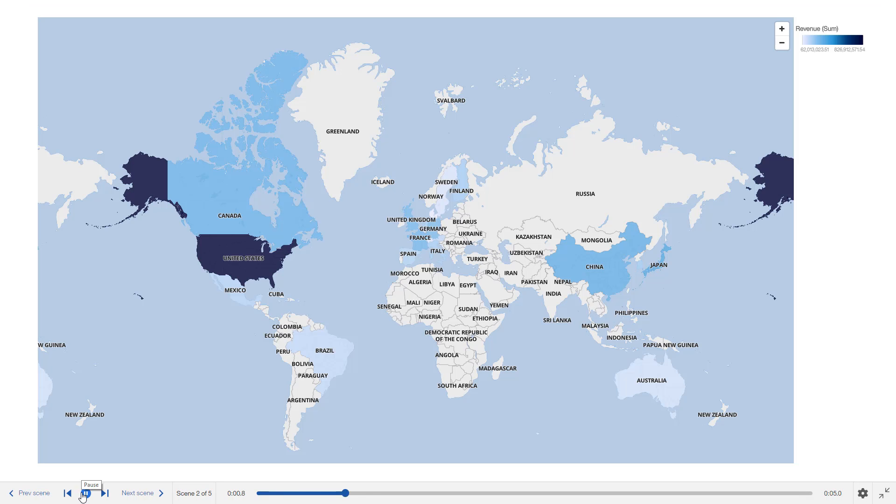
{"action": "left_click", "coordinate": [84, 494]}
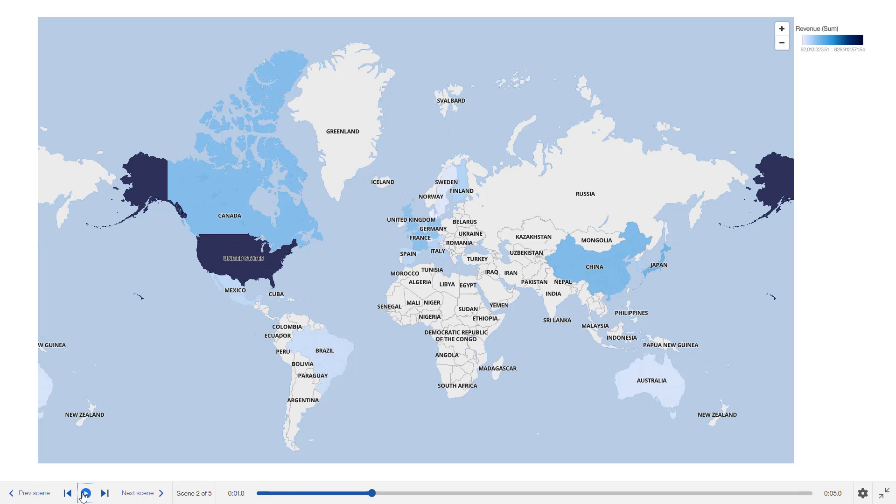